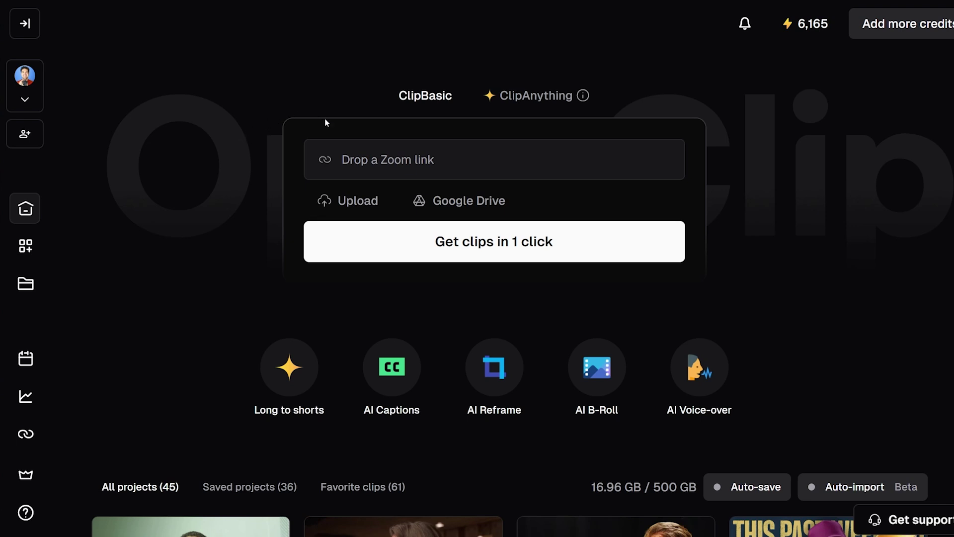
Upload SwearingFootageRaw.mp4 from the computer so its 1080p preview loads
mouse_move(347, 160)
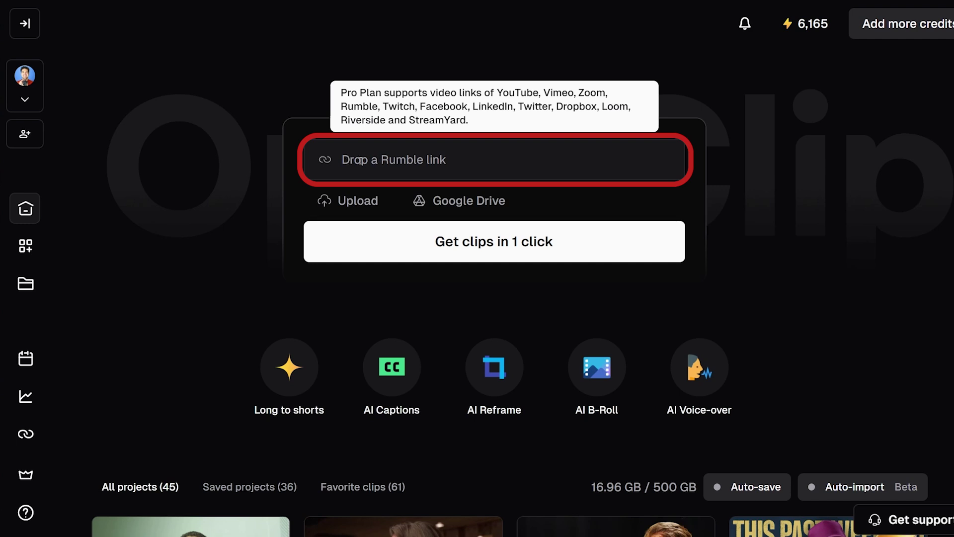
mouse_move(333, 211)
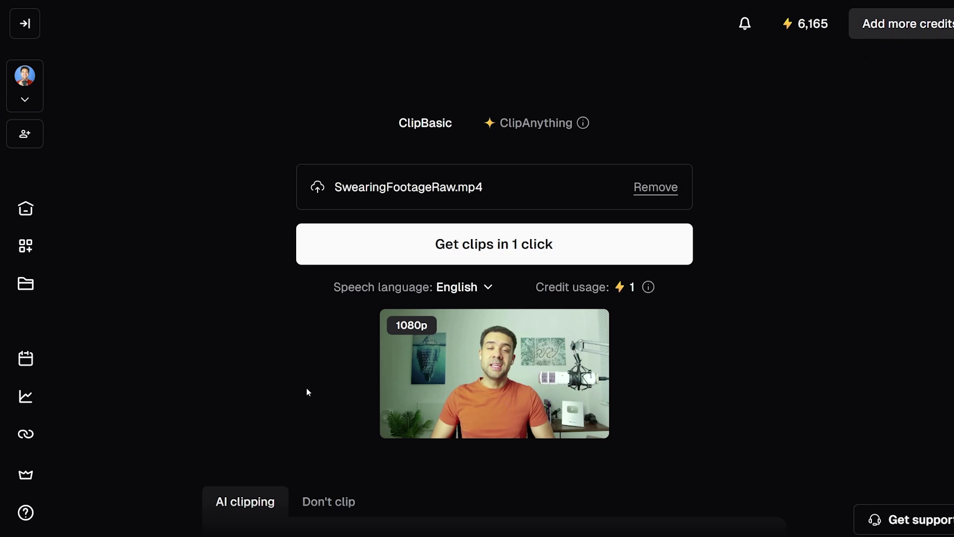
Keep English as speech language and choose Don't clip to keep the full 0:47 video
left_click(489, 288)
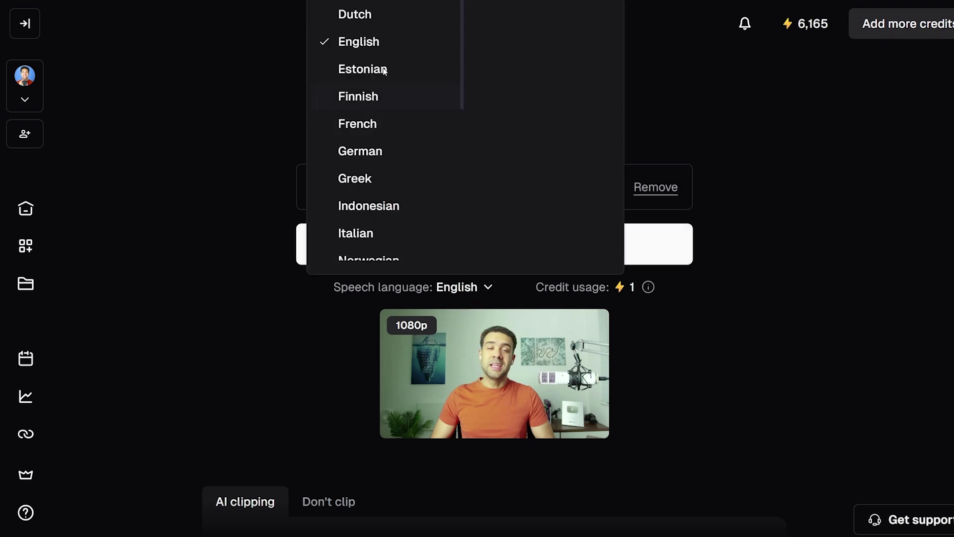
left_click(405, 47)
scroll(197, 291, "down", 4)
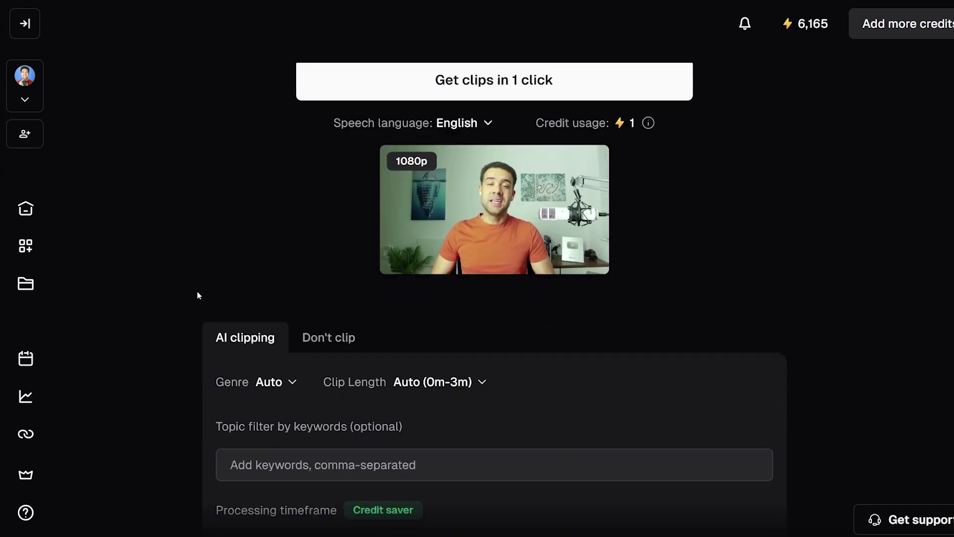
left_click(351, 339)
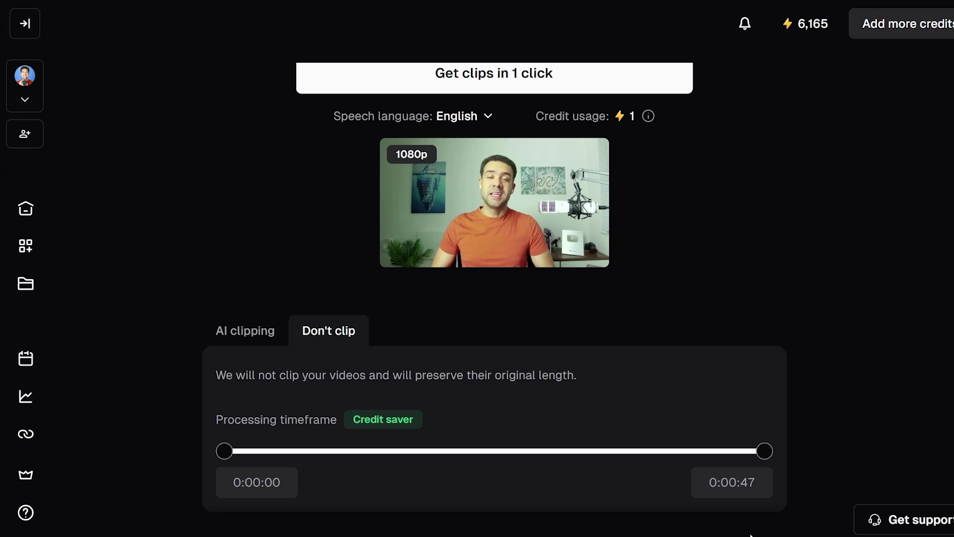
scroll(207, 379, "down", 5)
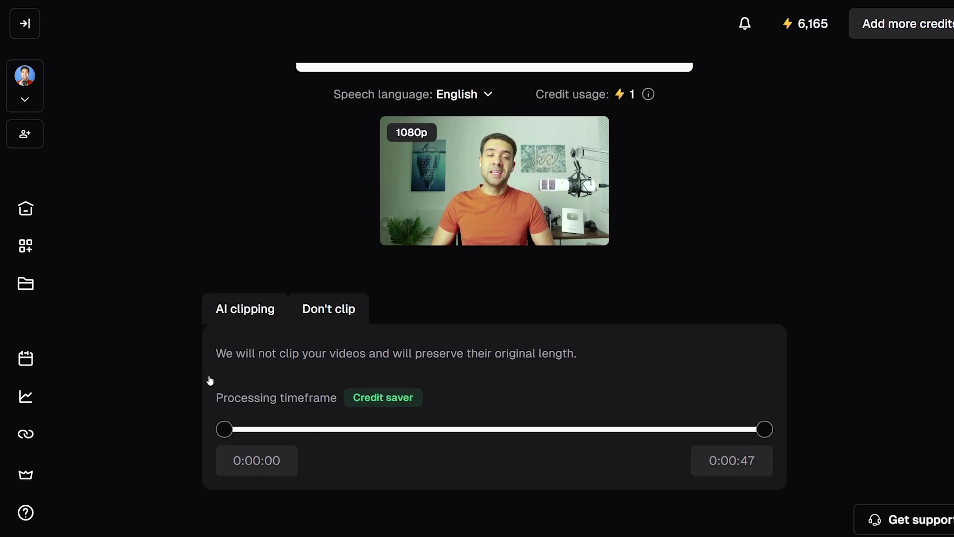
scroll(202, 377, "down", 2)
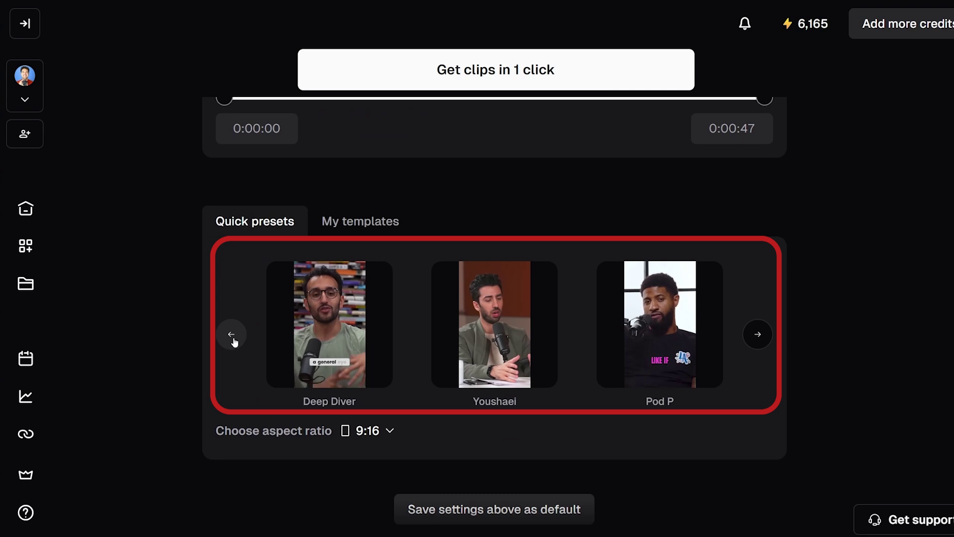
Browse the quick presets, then pick Horizontal No Captions from My templates
left_click(234, 340)
left_click(234, 341)
left_click(232, 335)
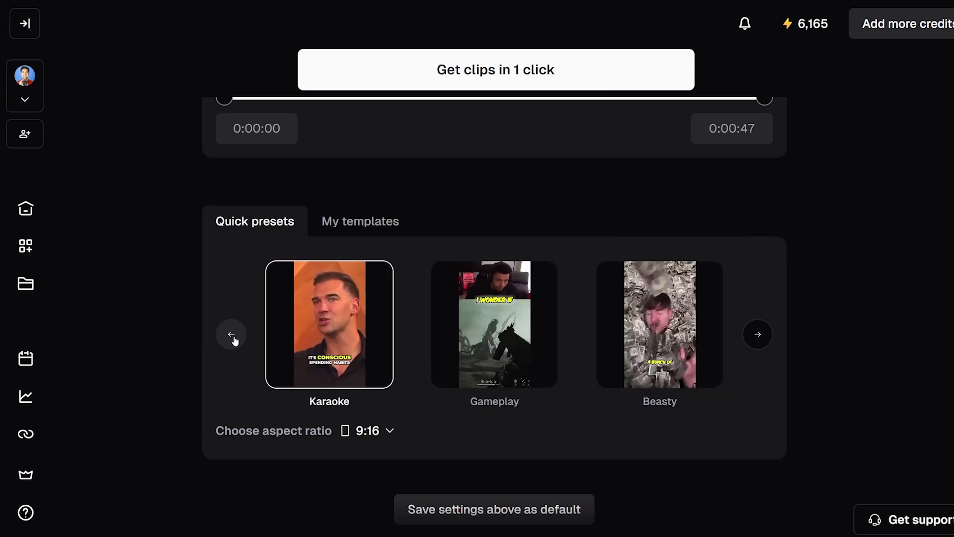
left_click(231, 334)
left_click(232, 334)
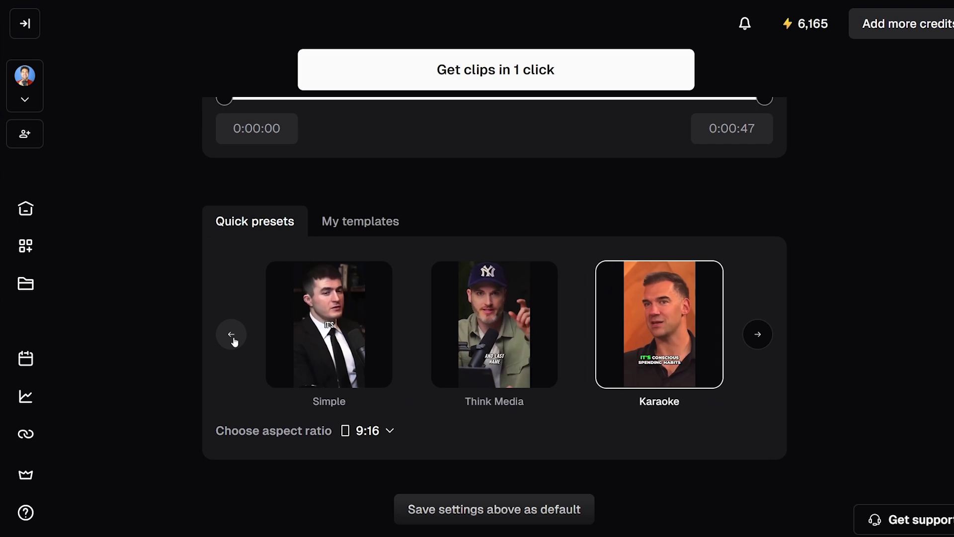
left_click(233, 340)
left_click(234, 340)
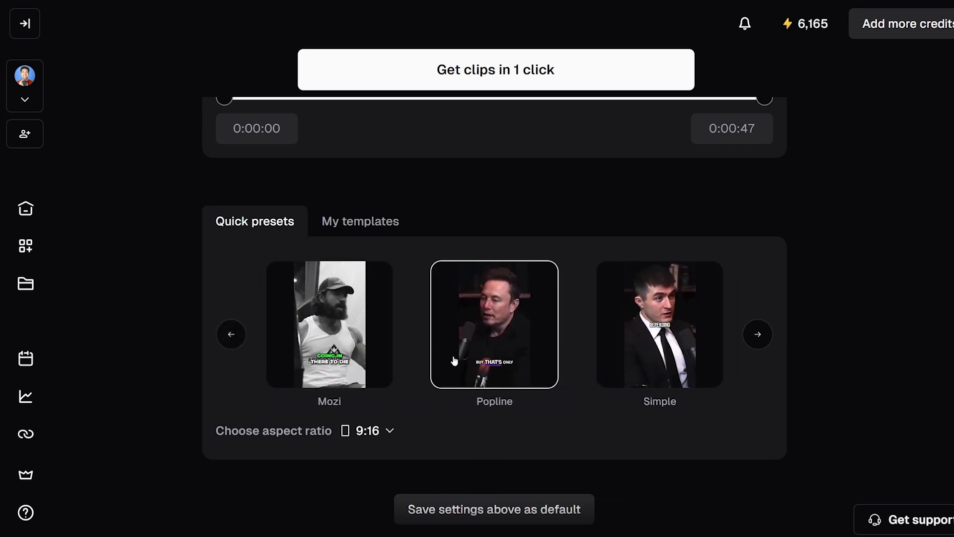
left_click(232, 335)
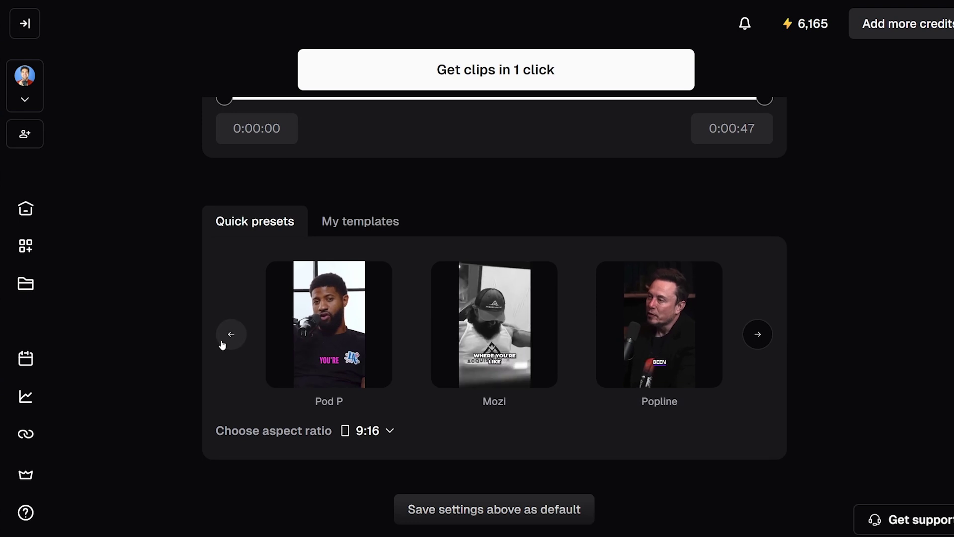
left_click(223, 341)
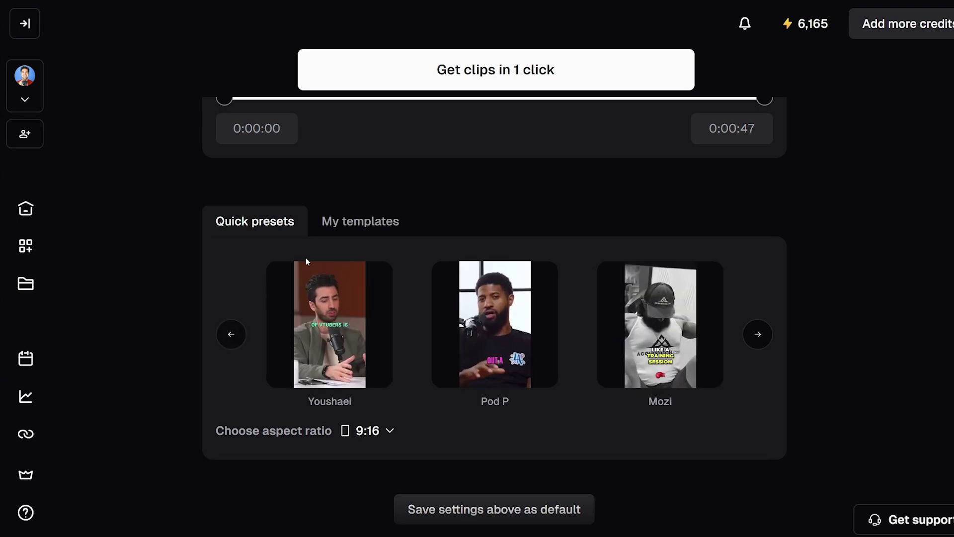
left_click(358, 234)
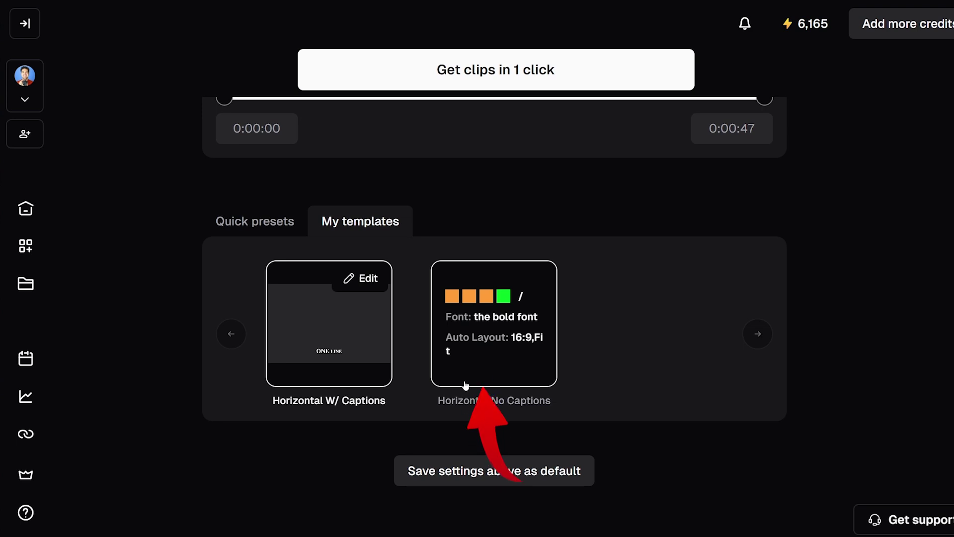
left_click(538, 385)
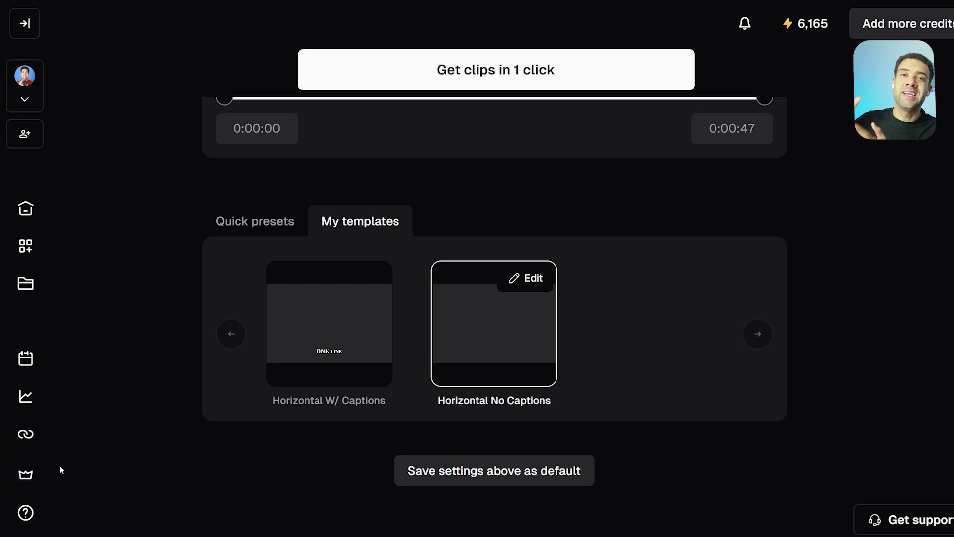
scroll(898, 336, "up", 10)
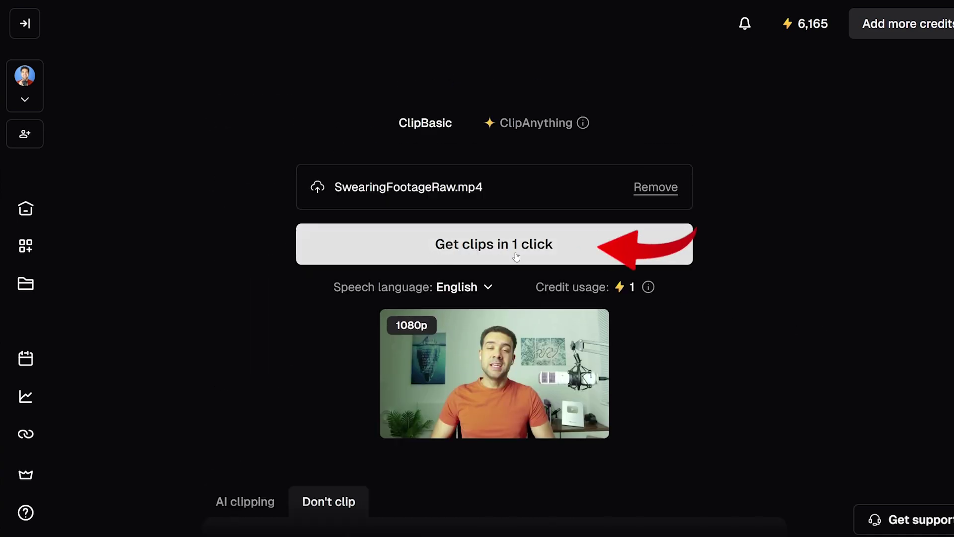
Generate clips in one click and open the 78/100-scored clip in the editor
left_click(463, 259)
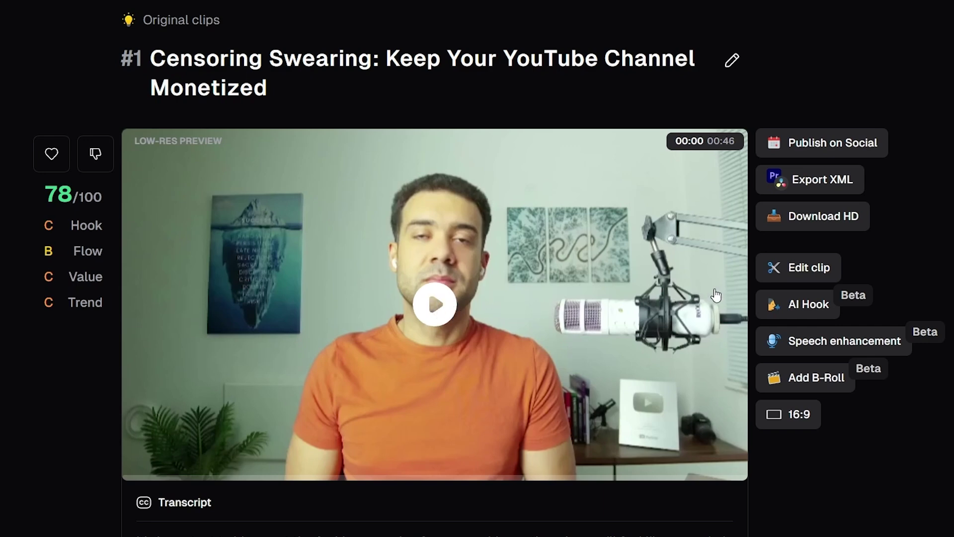
left_click(805, 278)
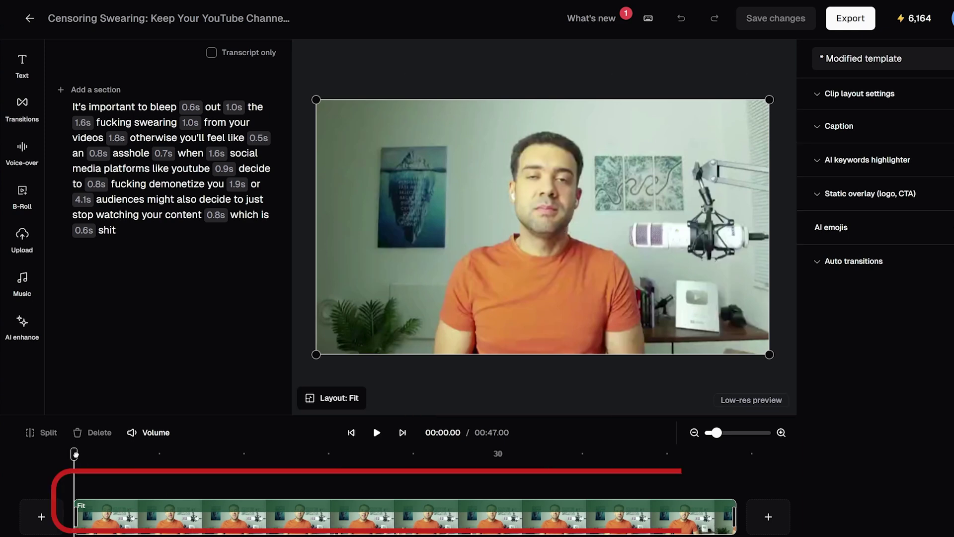
Move the playhead about four seconds into the clip and open AI enhance
mouse_move(74, 454)
left_mouse_down()
mouse_move(680, 457)
mouse_move(74, 454)
left_mouse_up()
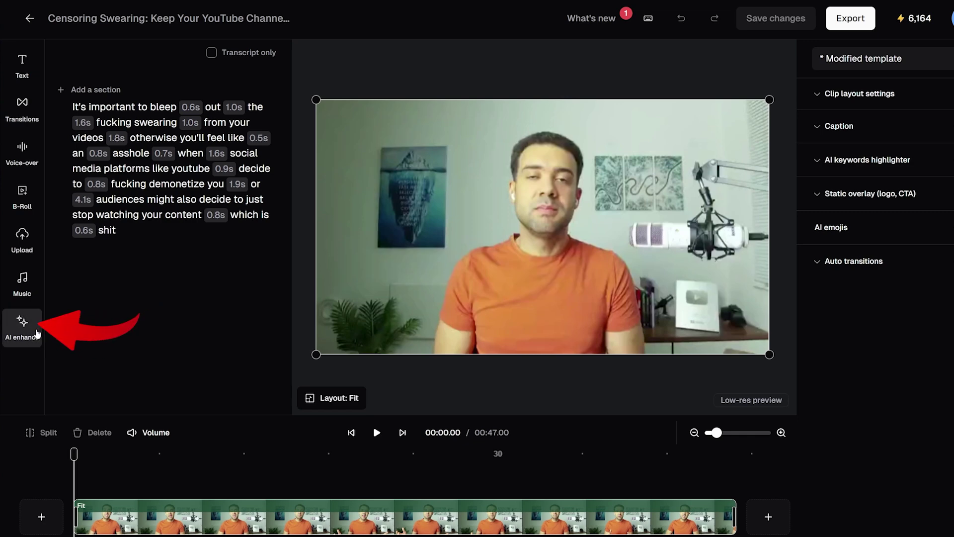
left_click(21, 328)
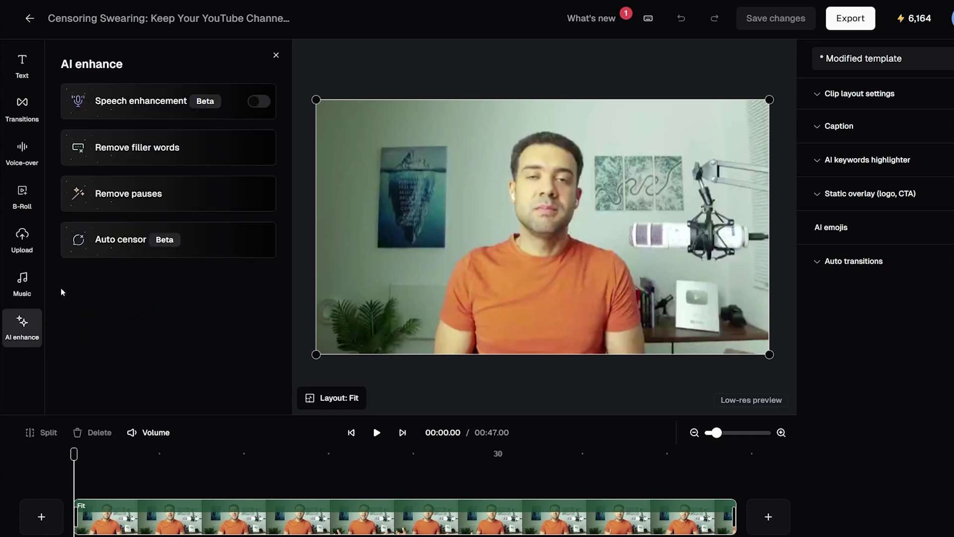
Open Auto censor and review its Curse words list, Asterisks captions and Bleep options
left_click(130, 254)
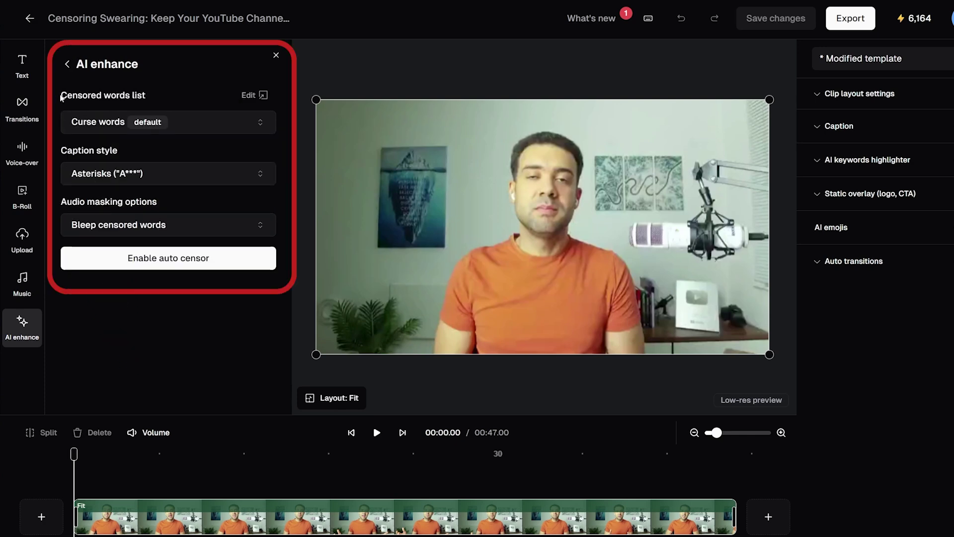
left_click_drag(101, 100, 63, 107)
mouse_move(95, 204)
left_mouse_down()
mouse_move(126, 225)
mouse_move(90, 224)
mouse_move(60, 95)
mouse_move(58, 213)
left_mouse_up()
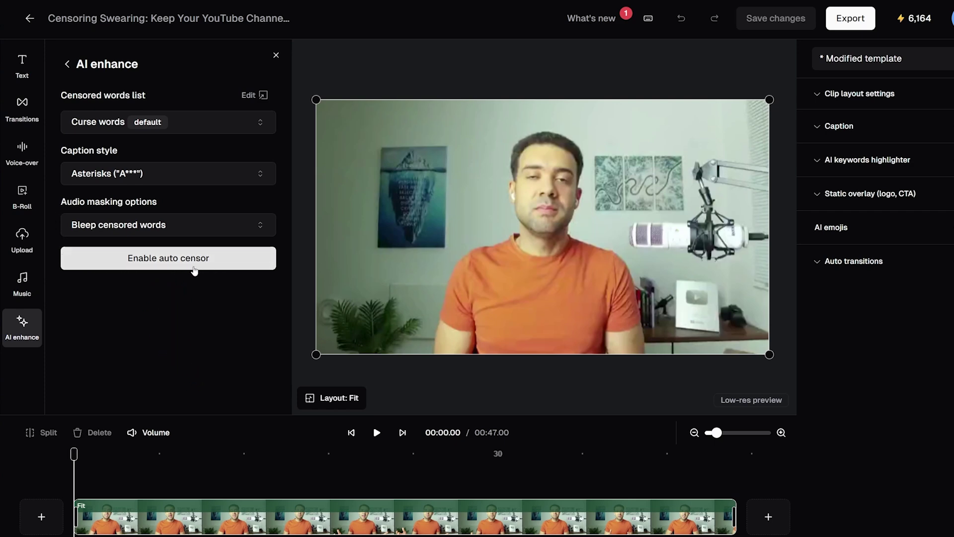
Enable auto censor so the swear words become f***, a*** and s***, then inspect them
left_click(162, 268)
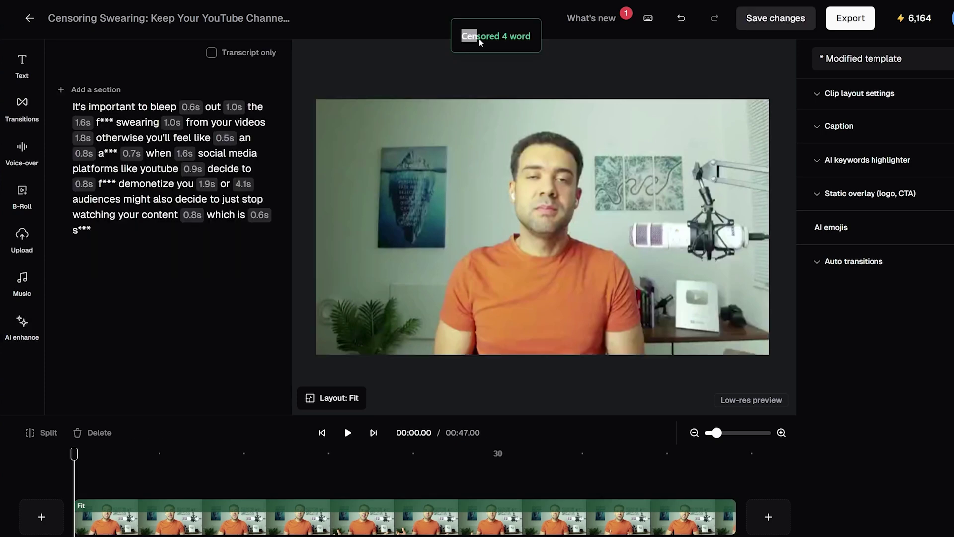
mouse_move(508, 43)
left_mouse_down()
mouse_move(534, 42)
mouse_move(501, 44)
left_mouse_up()
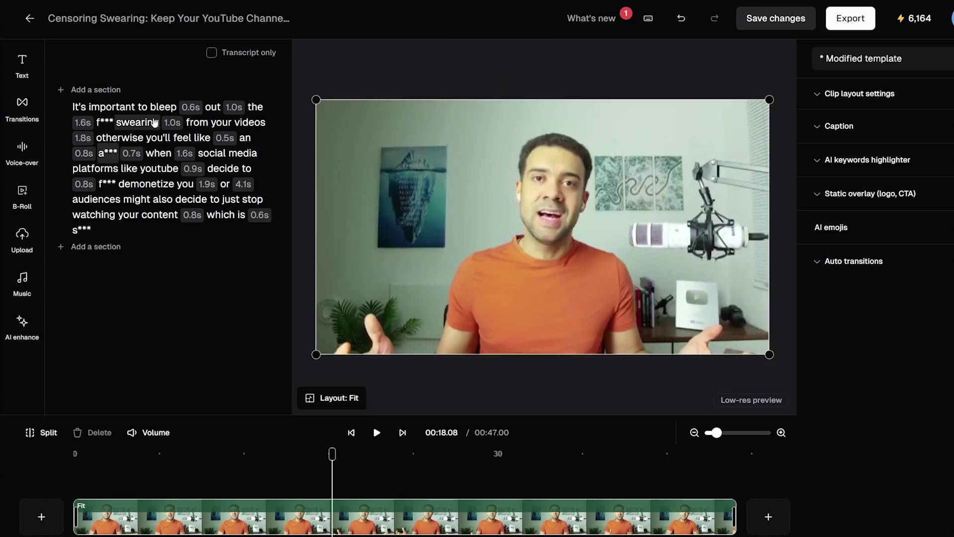
left_click(106, 127)
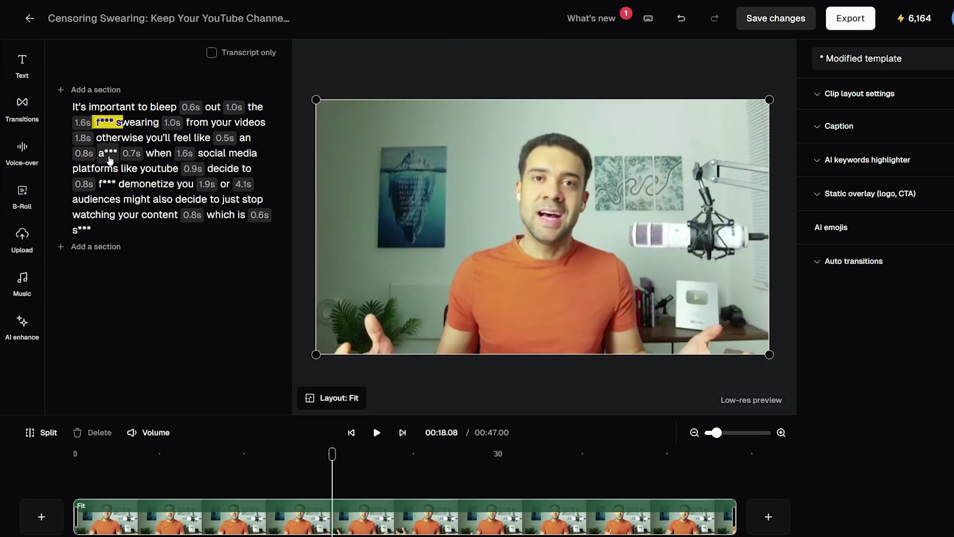
left_click(106, 188)
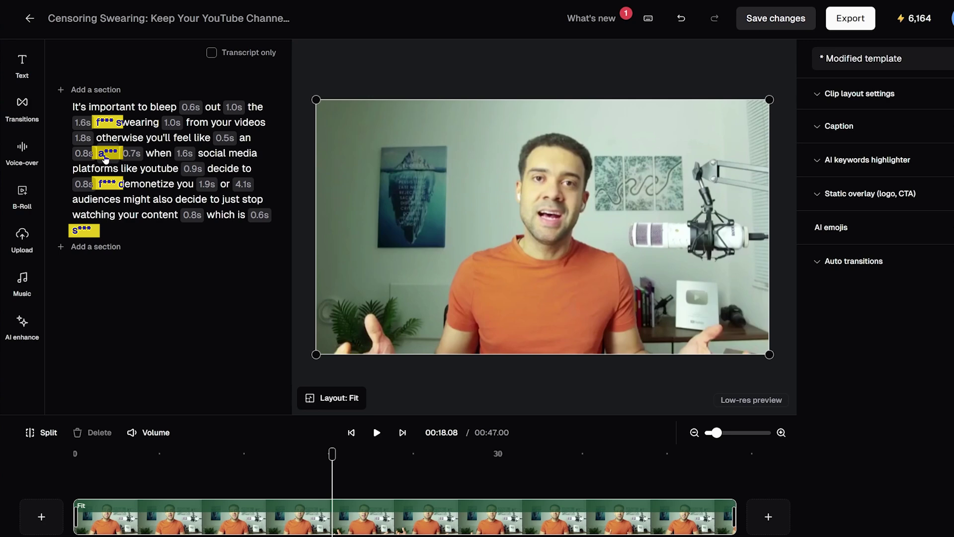
key("ctrl+z")
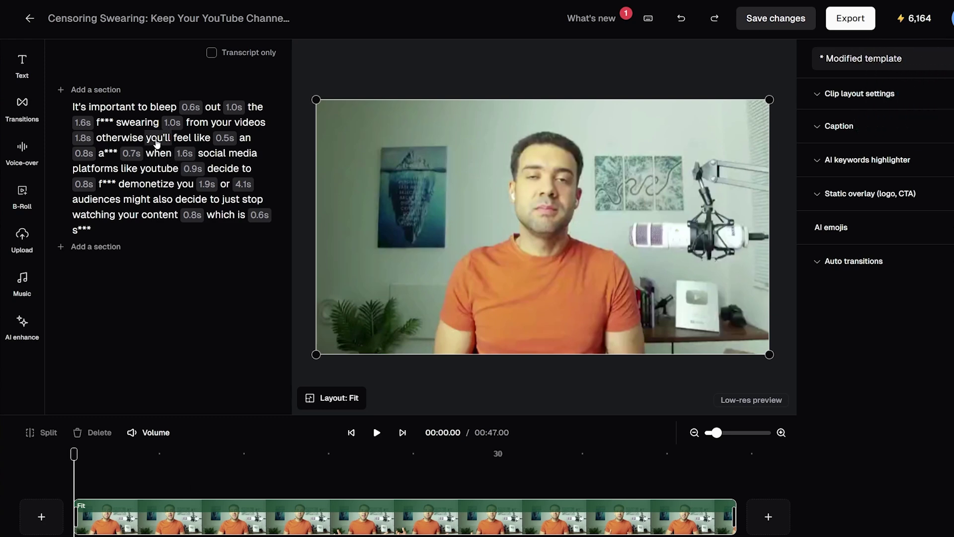
Play the censored clip from "you'll", then skip ahead to "social media"
left_click(157, 143)
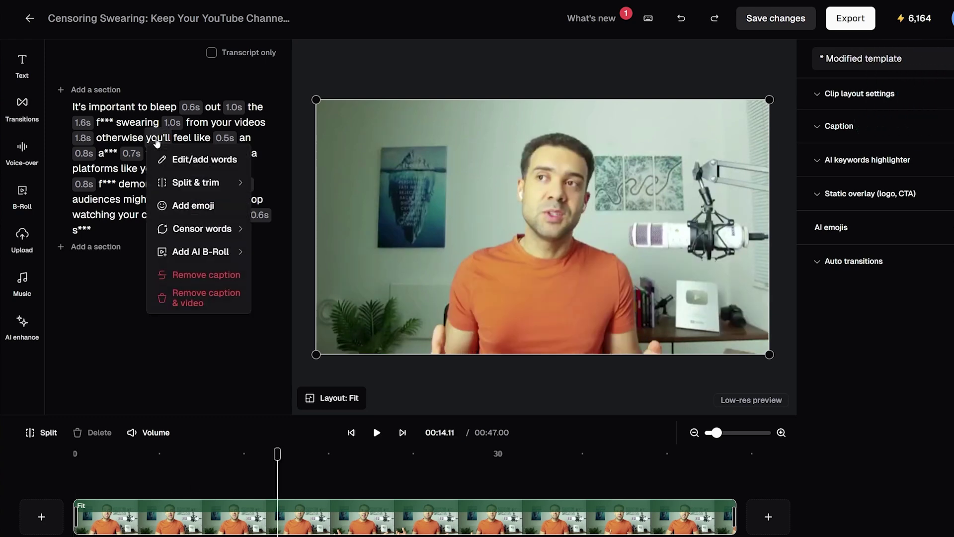
left_click(379, 434)
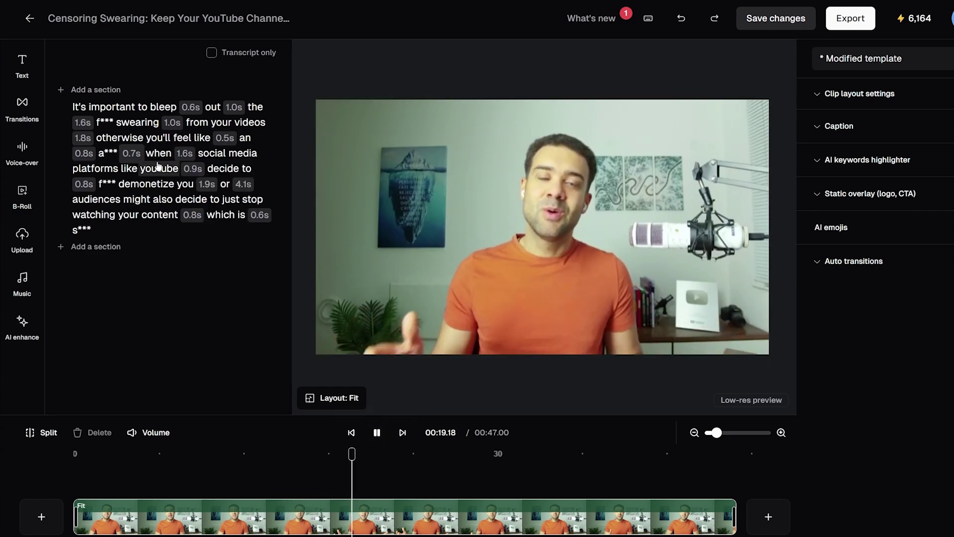
left_click(211, 155)
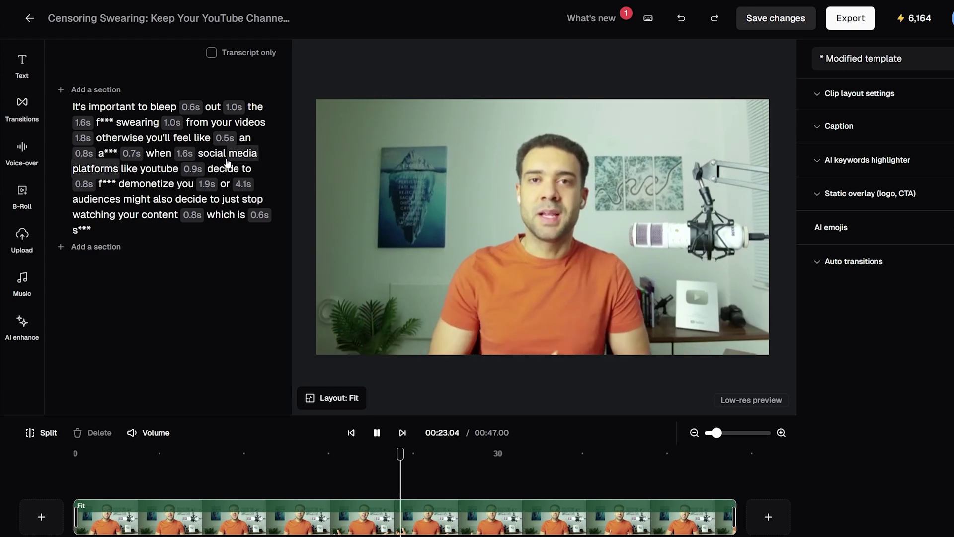